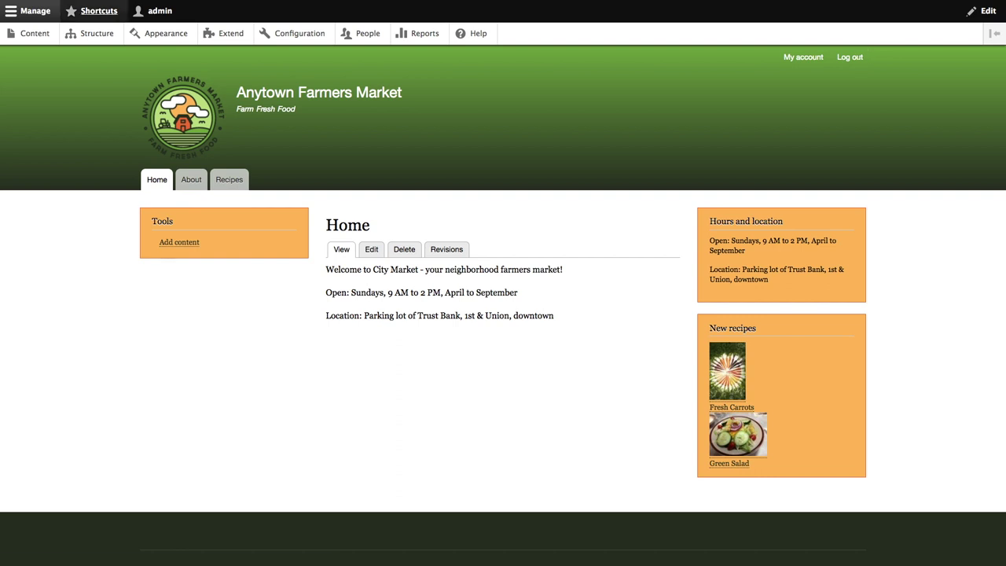
Start a new view named Vendors that shows content of type Vendor, sorted by Title
left_click(97, 33)
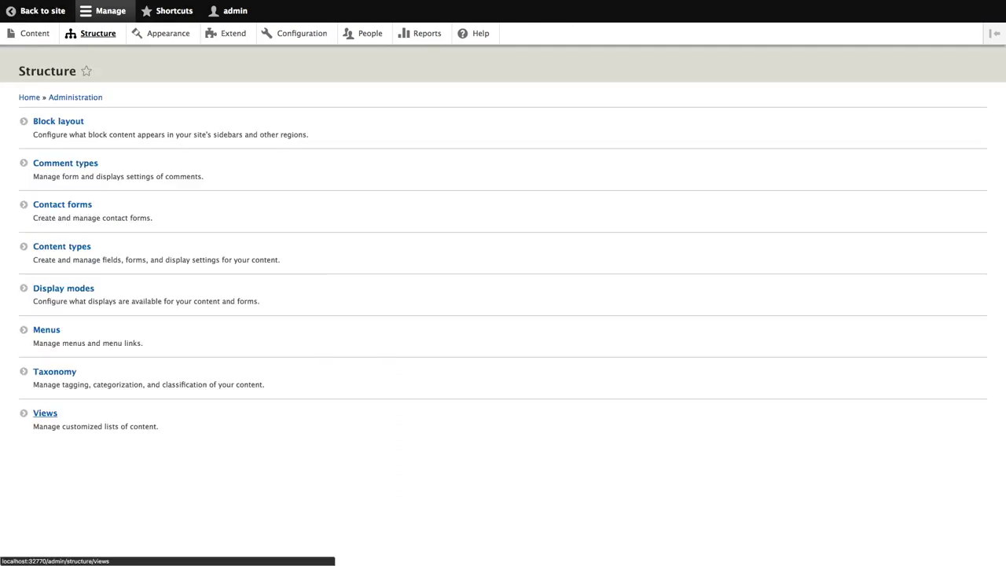
left_click(45, 413)
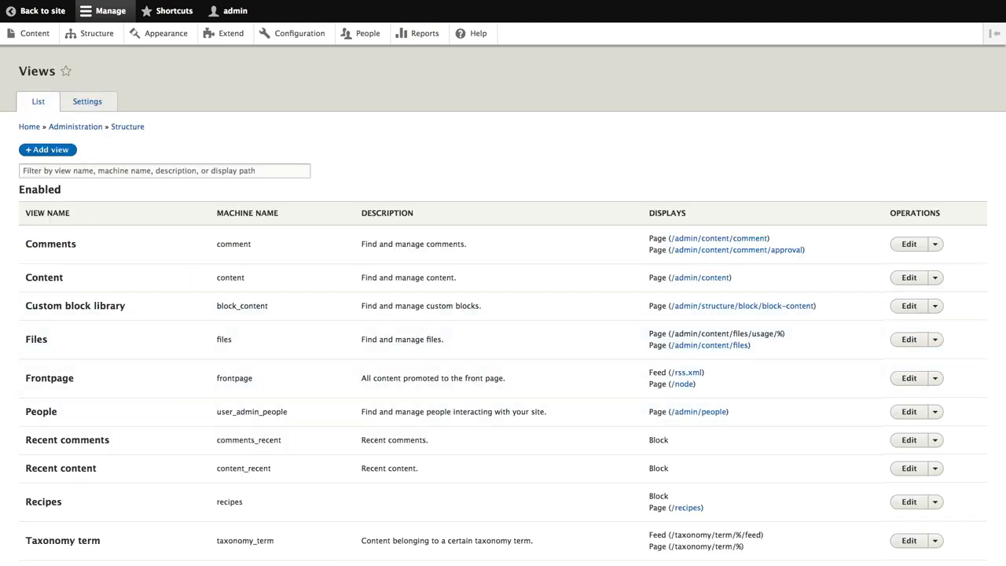
left_click(47, 149)
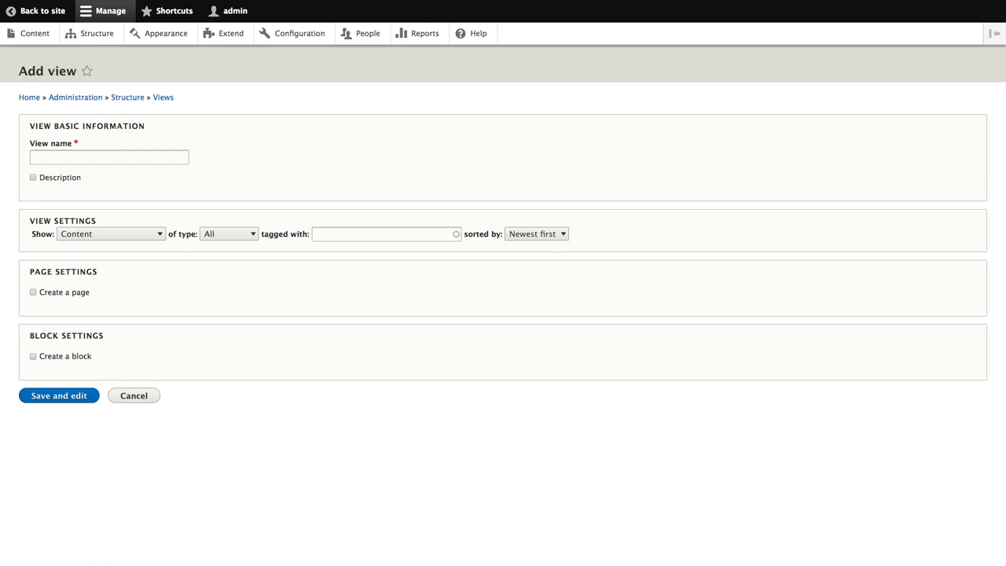
left_click(109, 157)
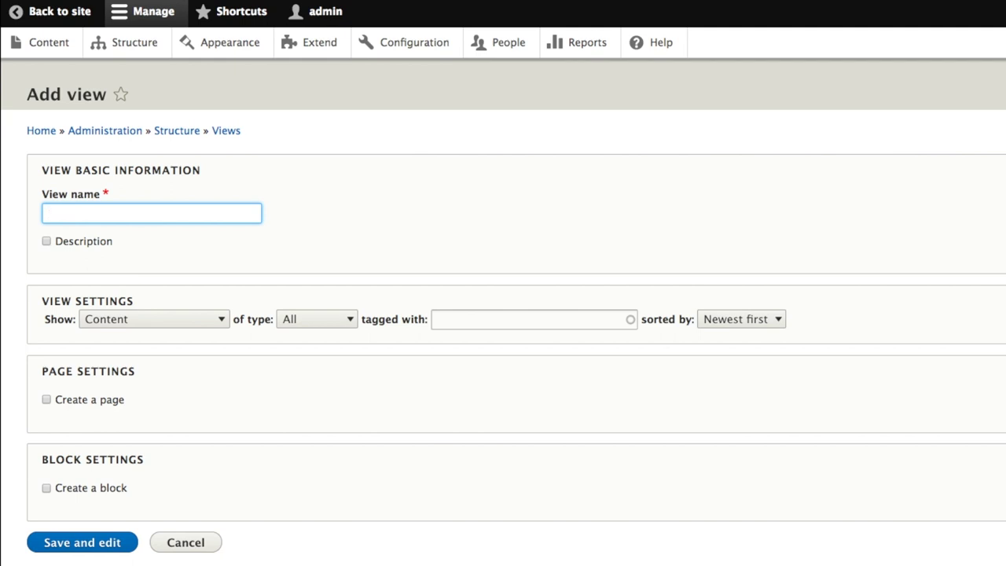
type("Vendors")
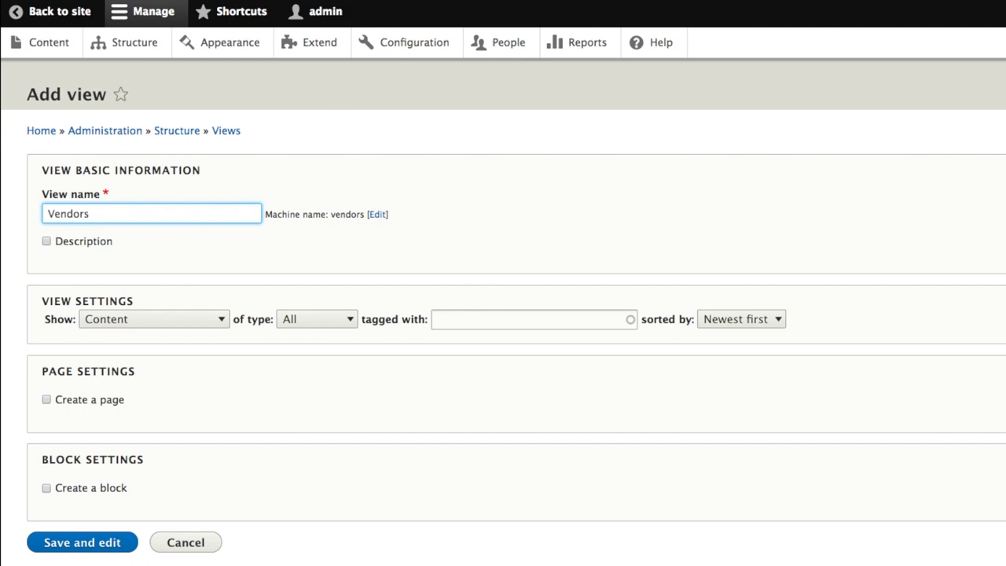
left_click(316, 320)
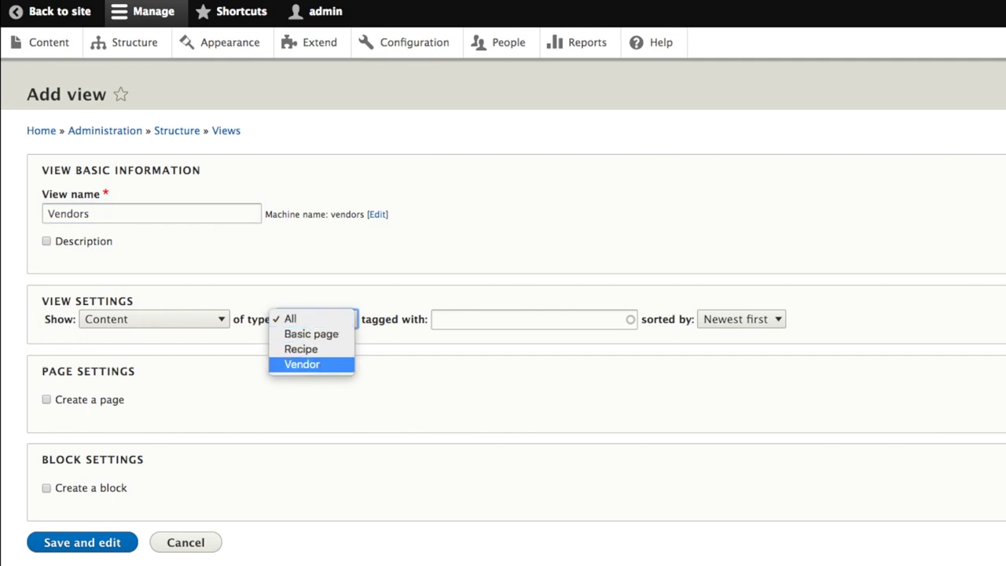
left_click(303, 364)
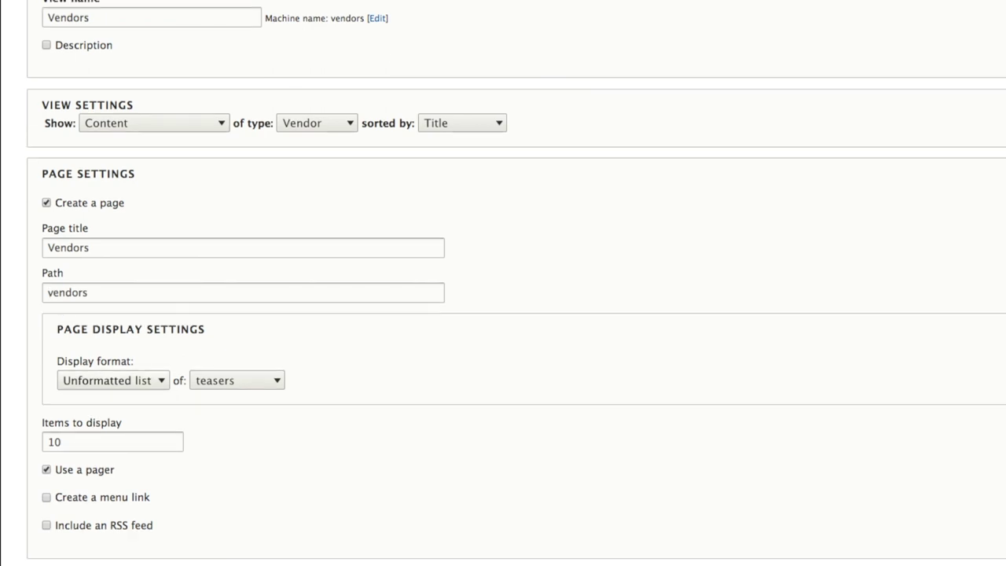
Set up the view's page as a table of fields with a Main navigation menu link, and save the view
left_click(113, 381)
left_click(78, 365)
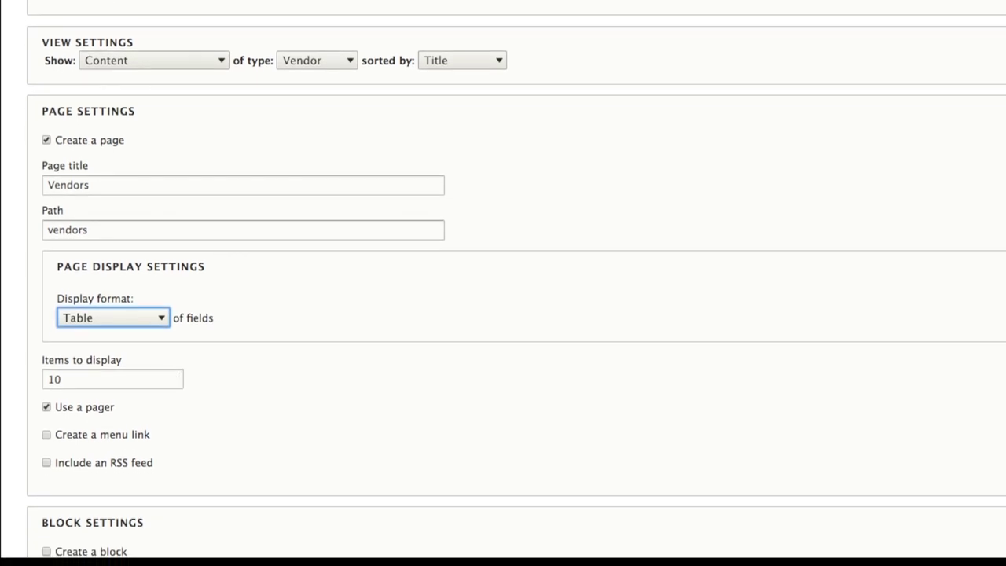
left_click(46, 435)
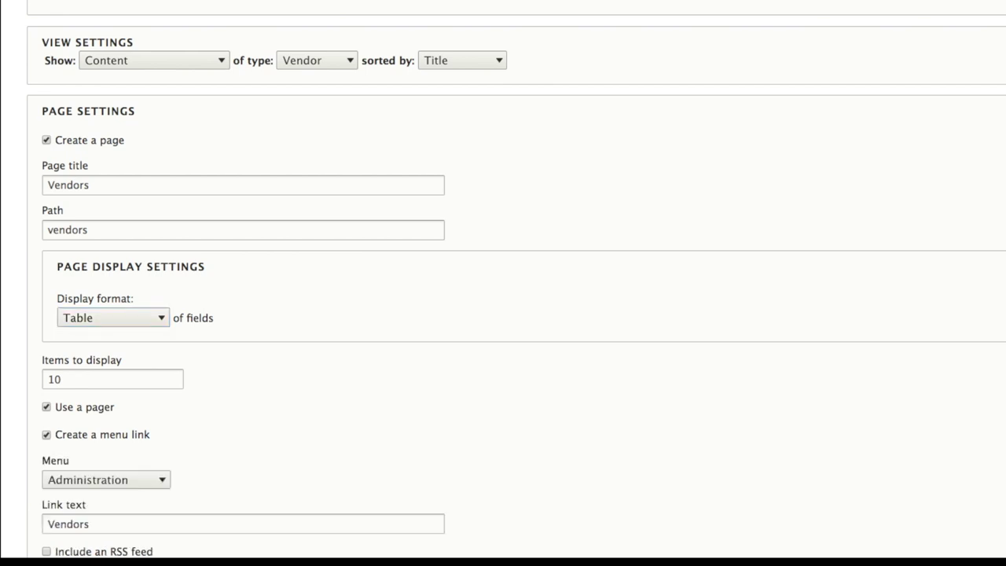
scroll(503, 283, "down", 1)
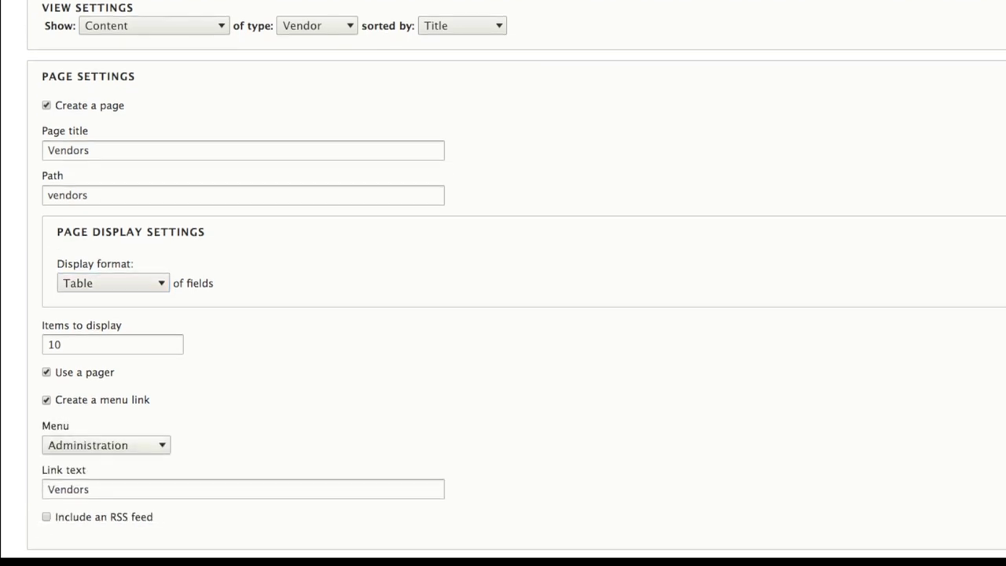
left_click(106, 445)
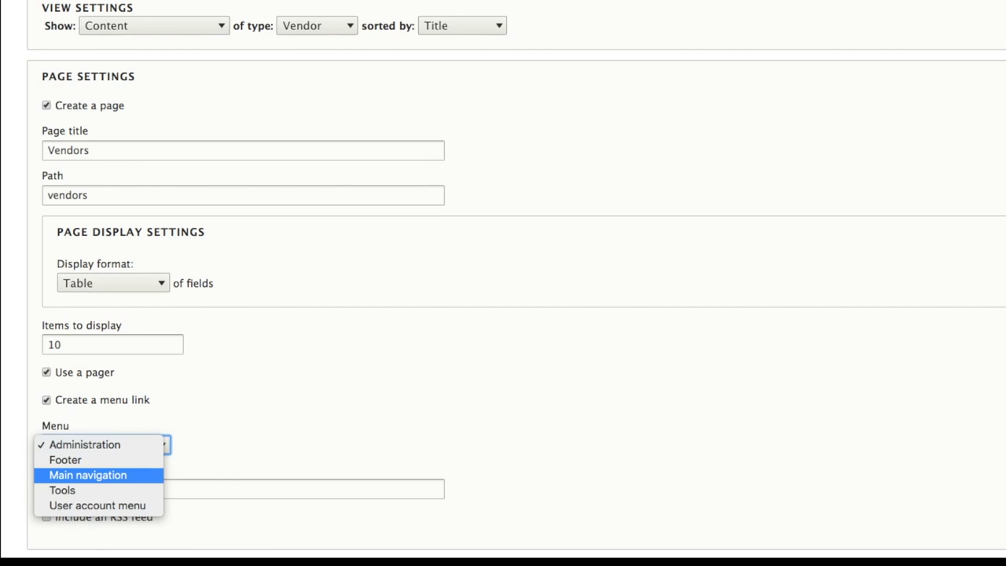
left_click(87, 475)
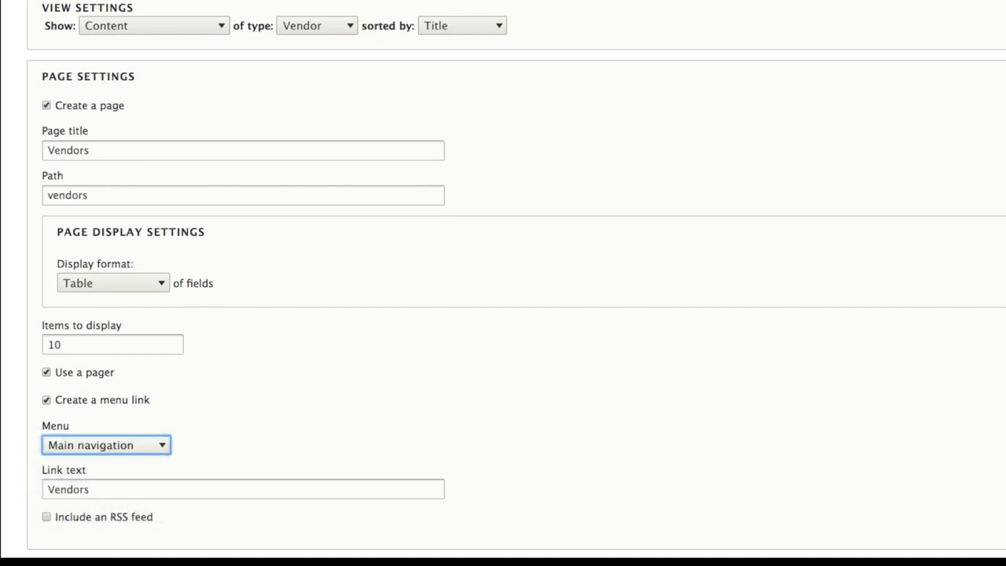
scroll(503, 283, "down", 5)
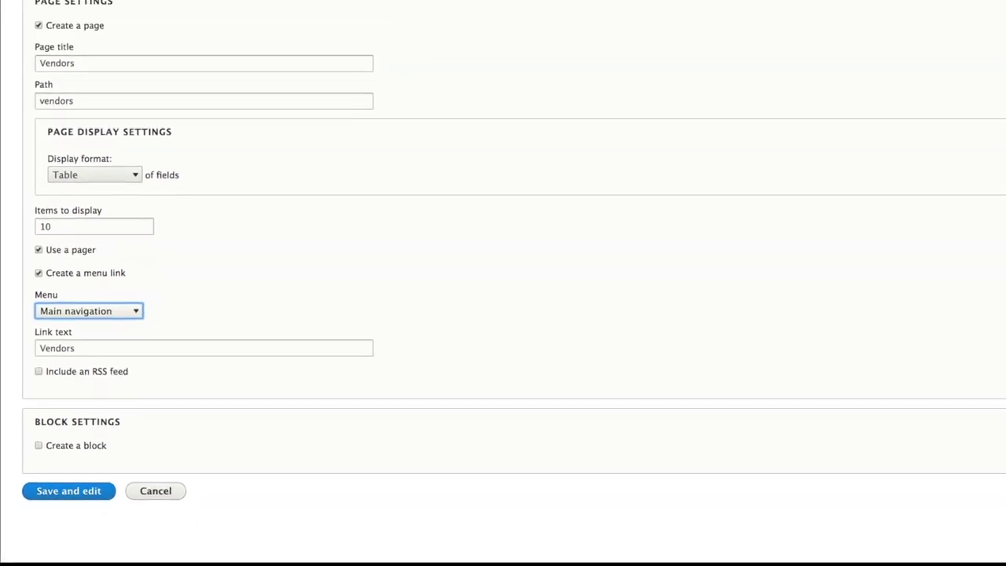
left_click(63, 497)
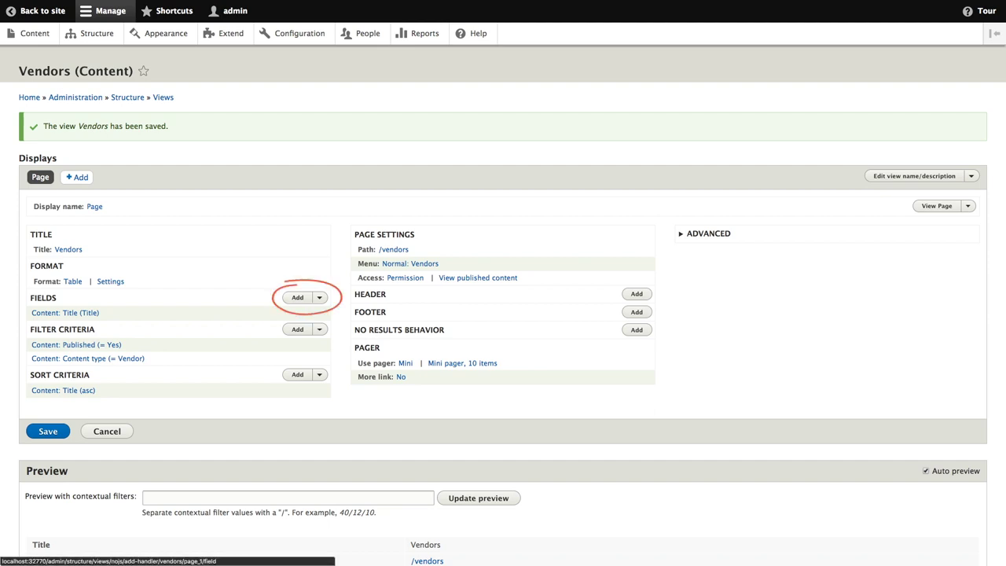
Find the Main image field using the search term "image" and add it to the Vendors view
left_click(297, 298)
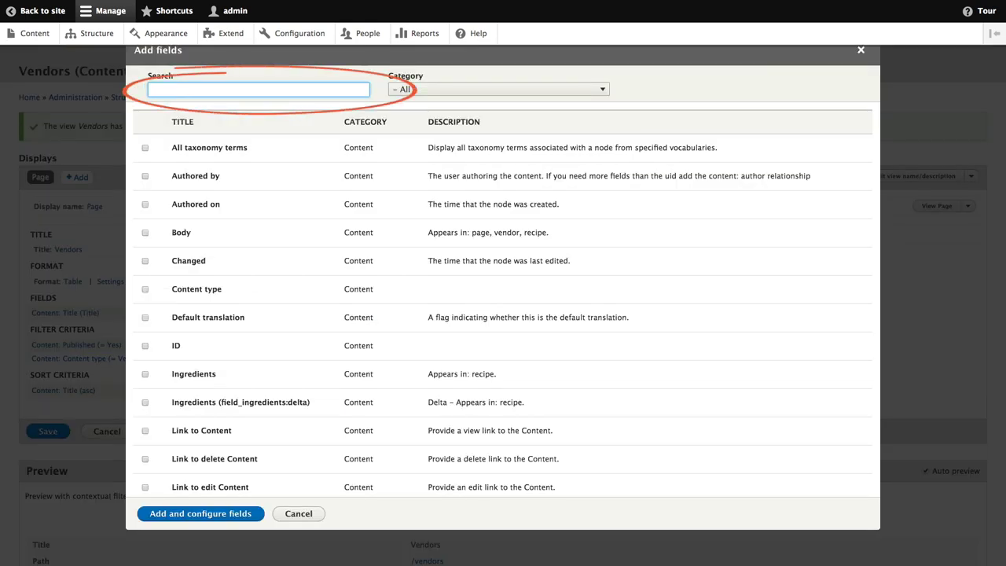
type("image")
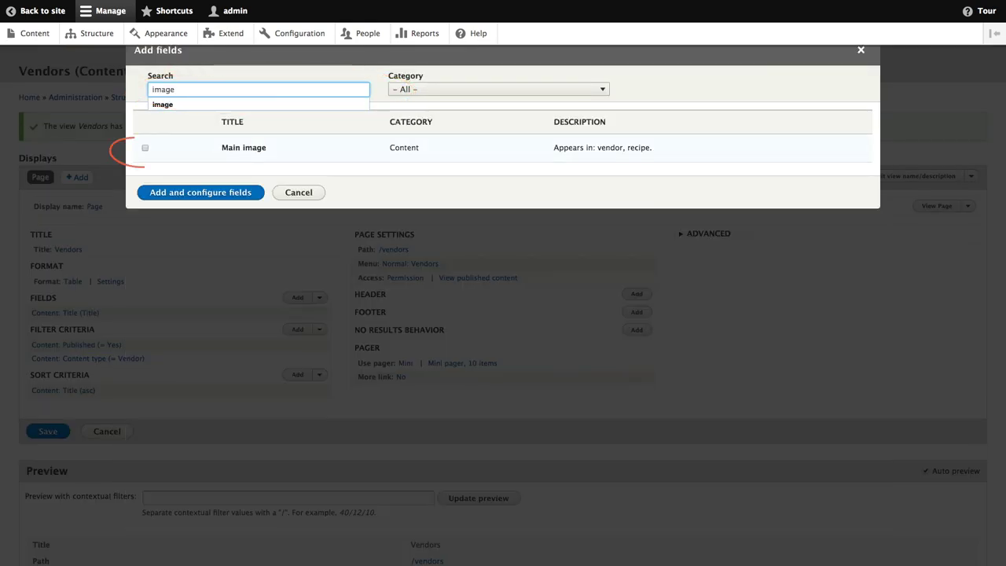
left_click(145, 148)
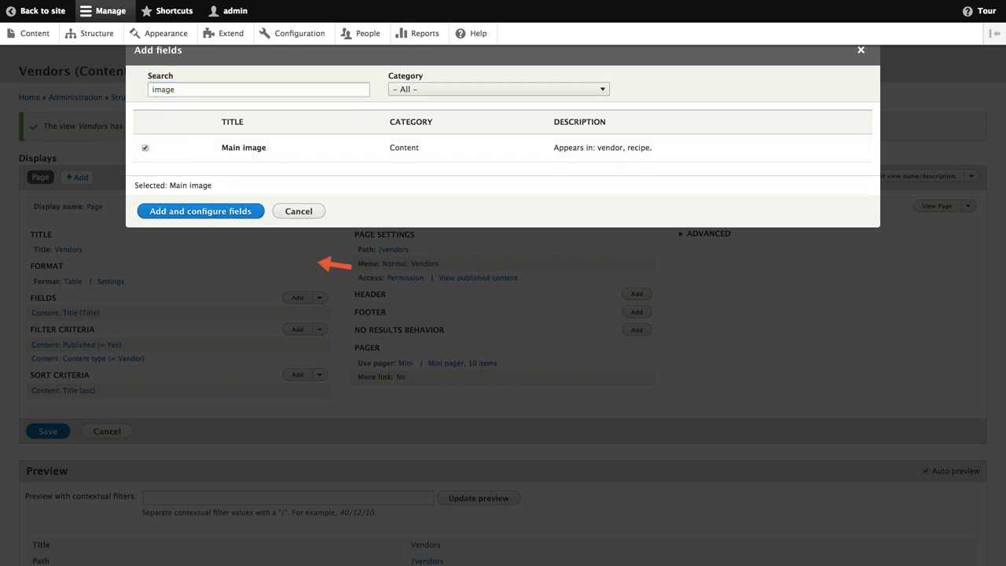
left_click(201, 211)
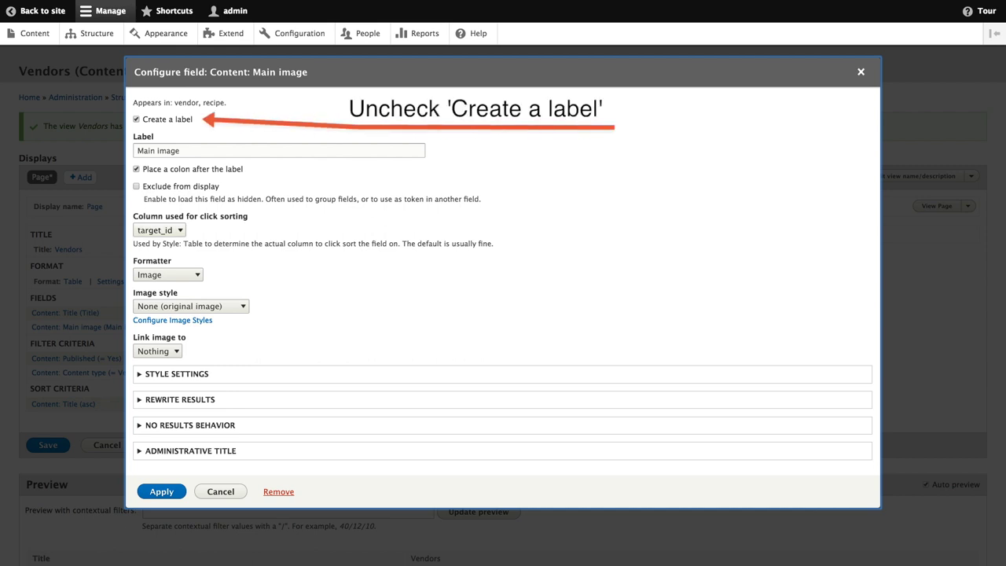
Configure the Main image field without a label, with image style Medium (220×220) and the image linked to Content
left_click(137, 120)
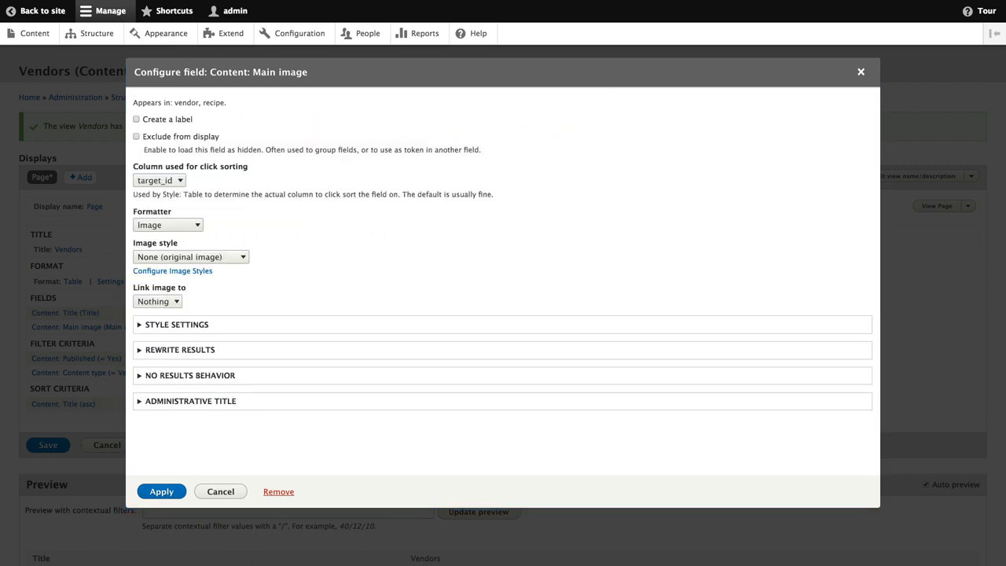
left_click(191, 257)
left_click(173, 289)
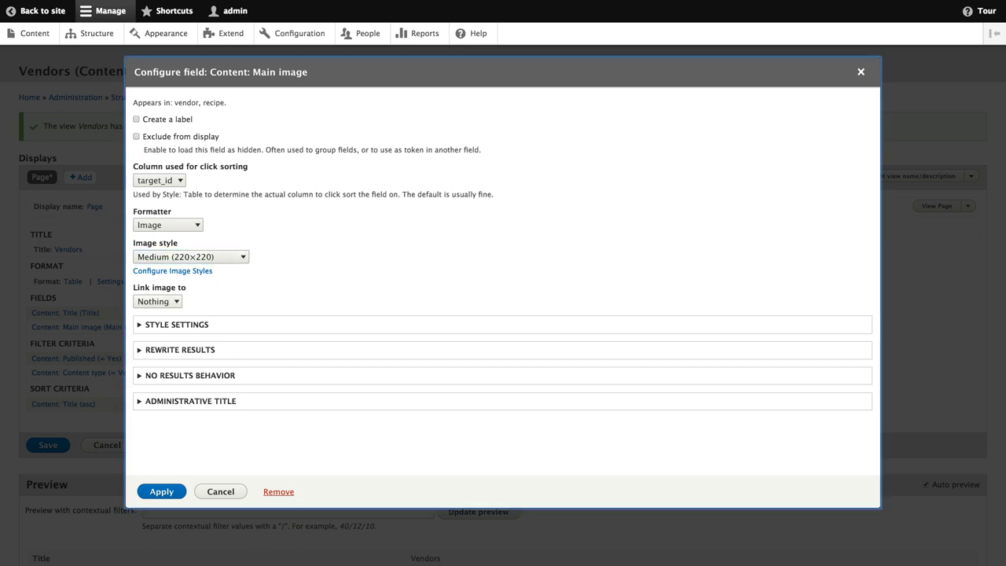
left_click(158, 302)
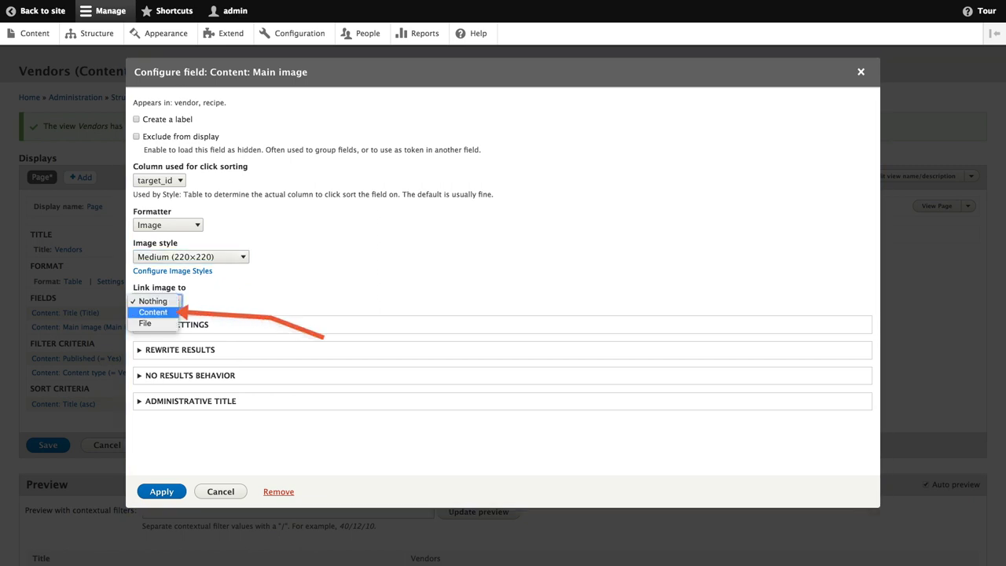
left_click(153, 312)
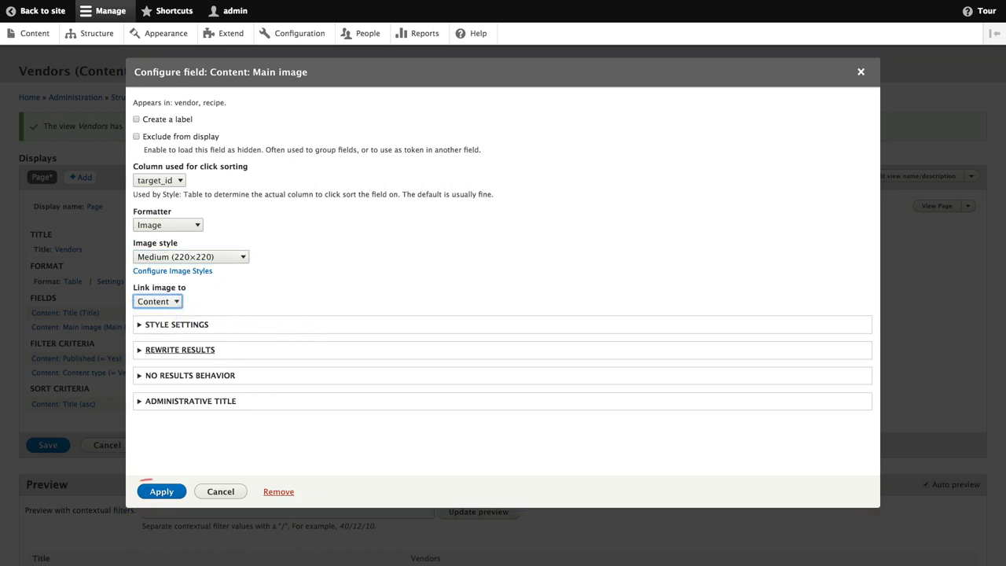
left_click(162, 491)
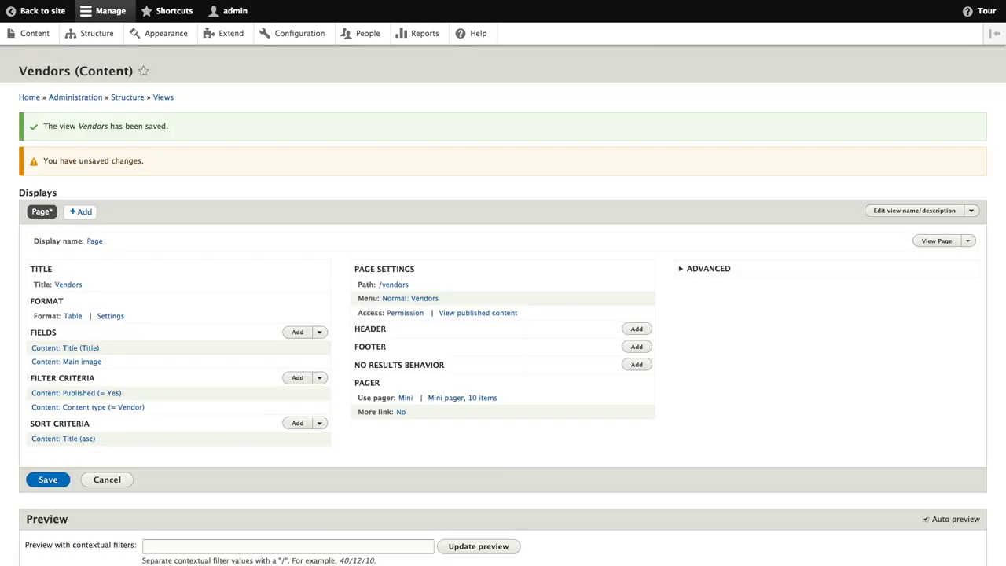
Find the Body field using the search term "body" and add it to the Vendors view
left_click(298, 333)
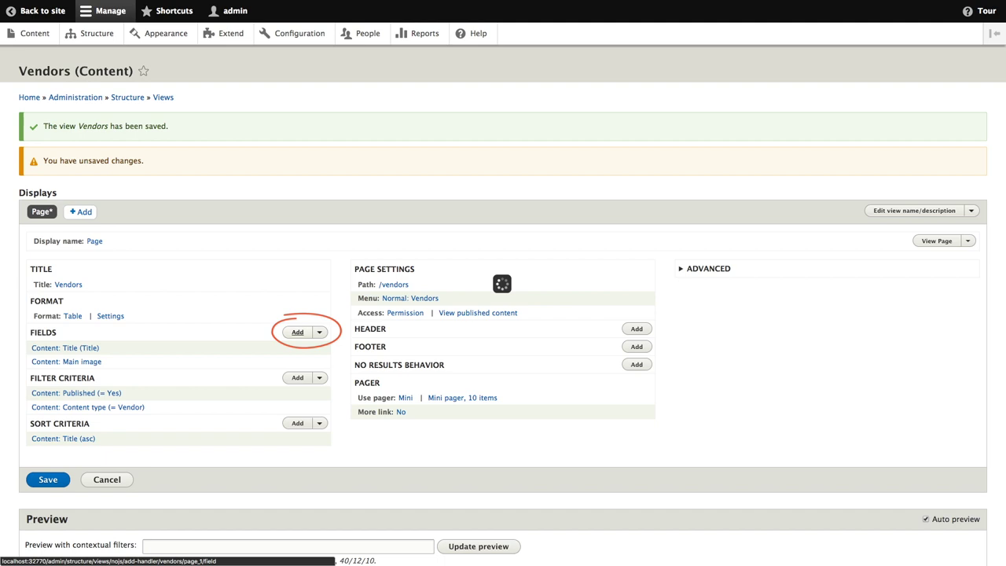
type("body")
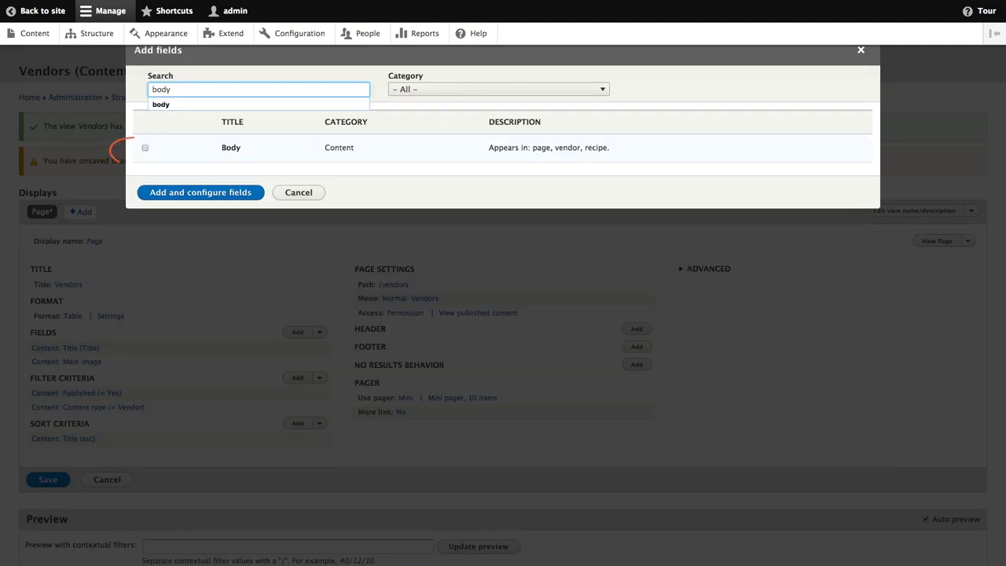
left_click(144, 148)
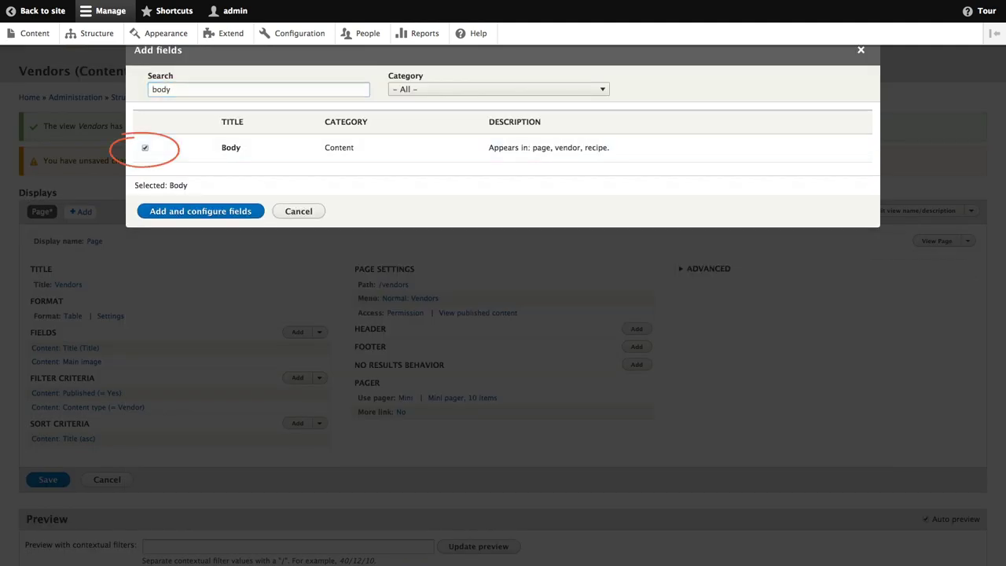
left_click(201, 212)
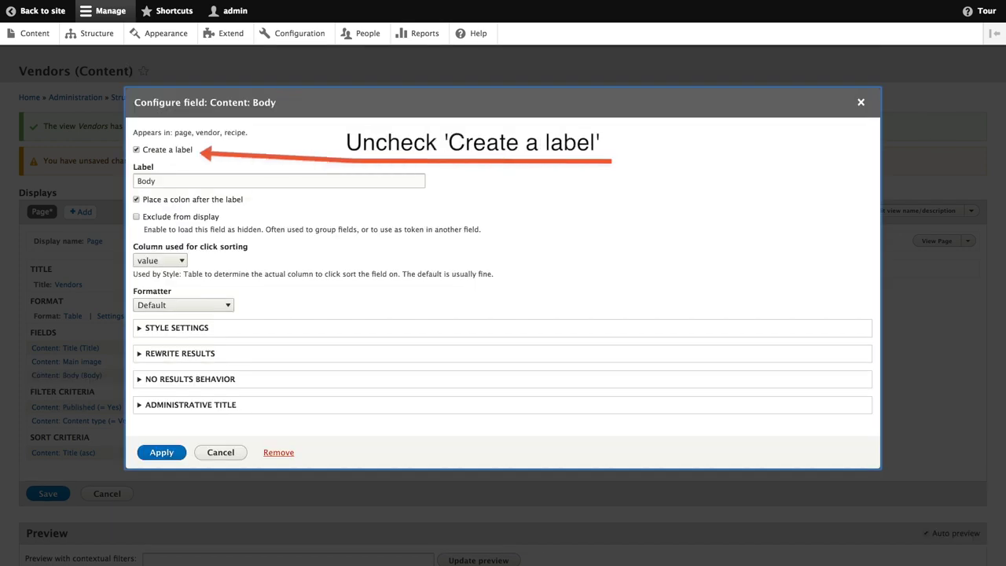
Configure the Body field without a label, using the Summary or trimmed formatter with a trimmed limit of 120 characters
left_click(137, 150)
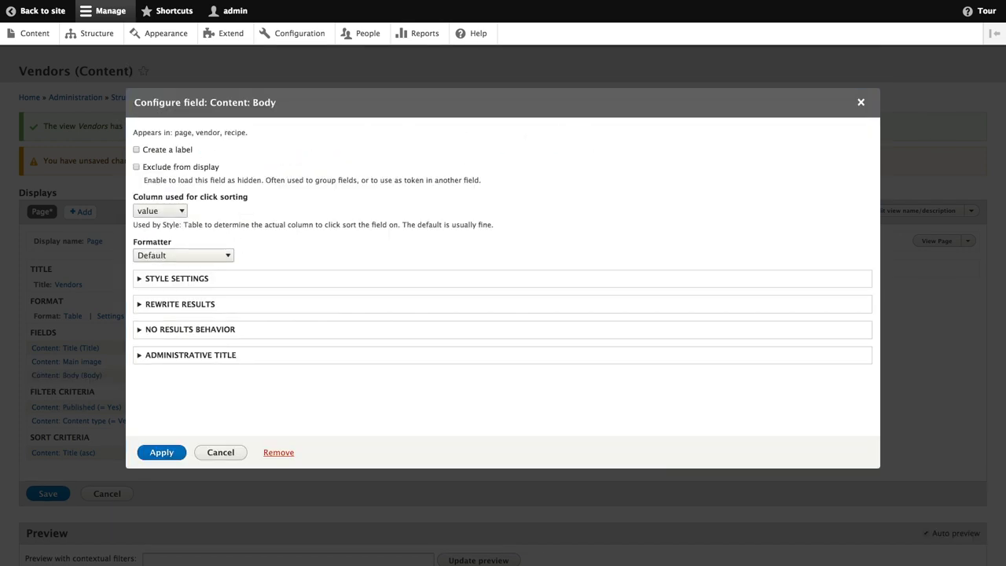
left_click(183, 255)
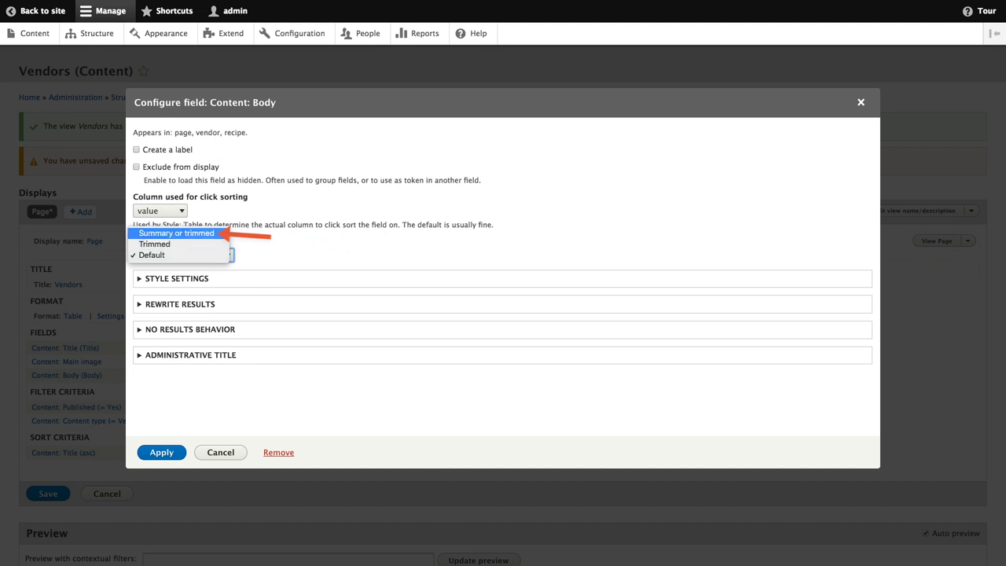
left_click(176, 233)
double_click(145, 298)
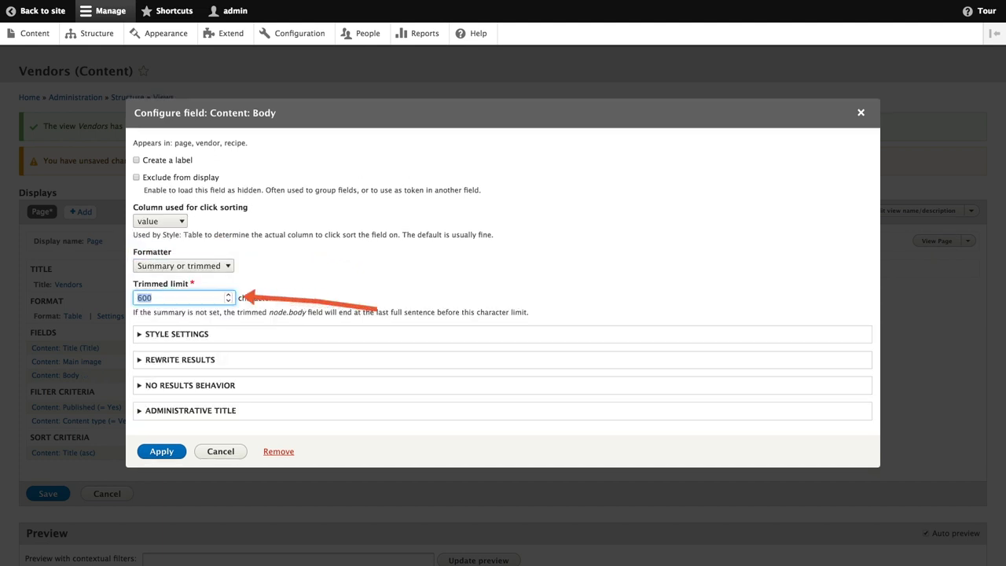
type("120")
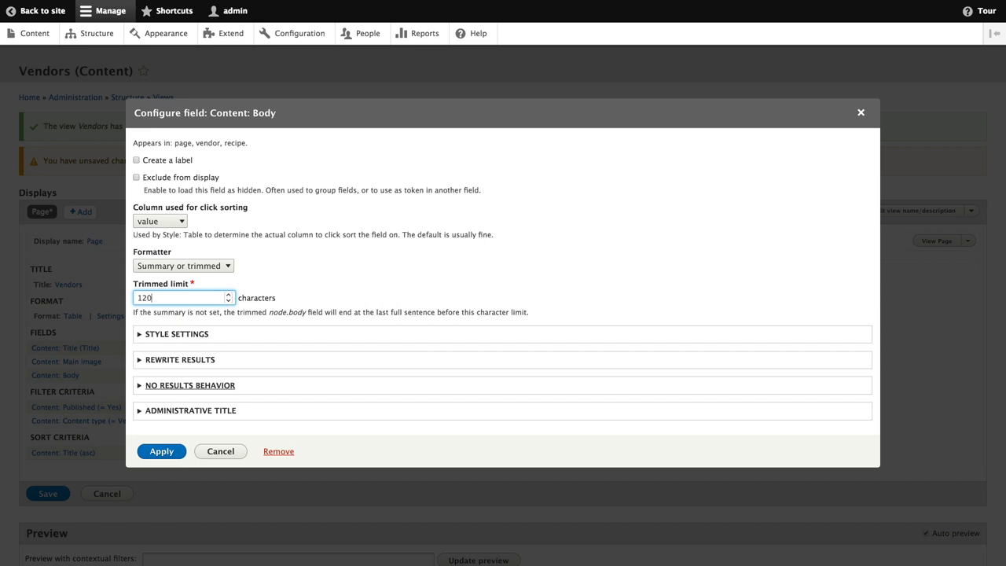
left_click(161, 451)
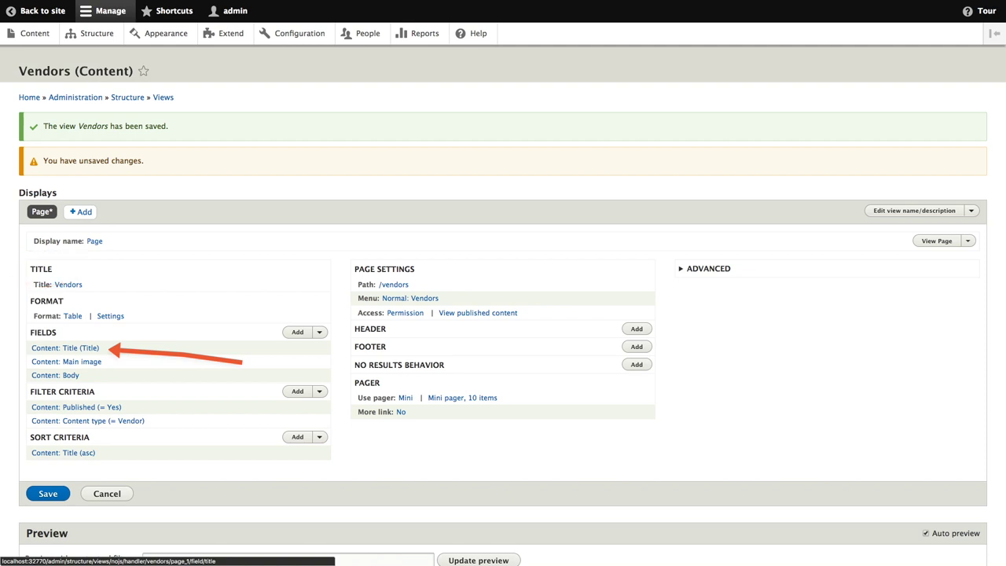
Remove the label from the view's Title field and apply the change
left_click(65, 347)
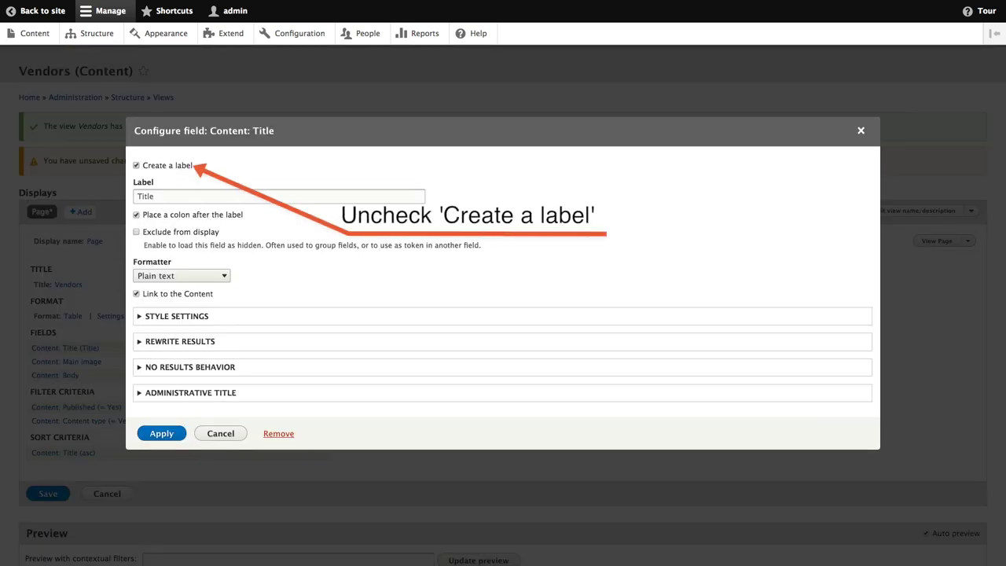
left_click(136, 165)
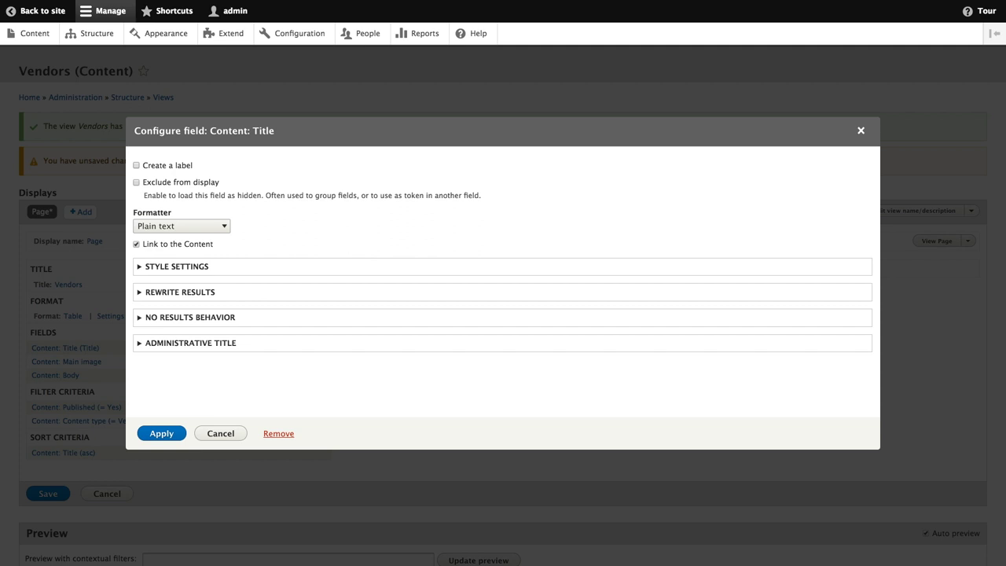
left_click(162, 434)
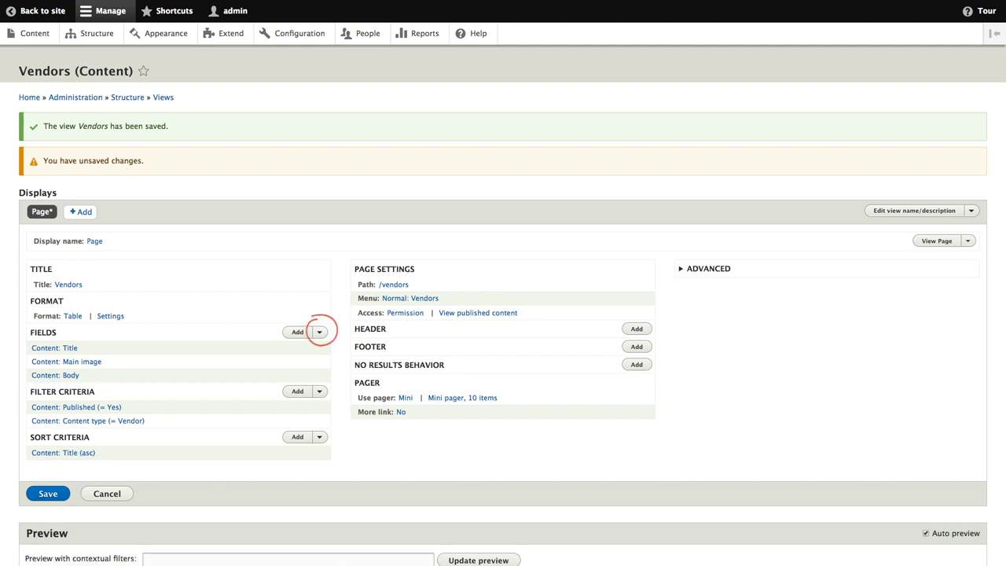
Rearrange the Vendors view's fields so that Main image comes before Title, and apply the new order
left_click(320, 332)
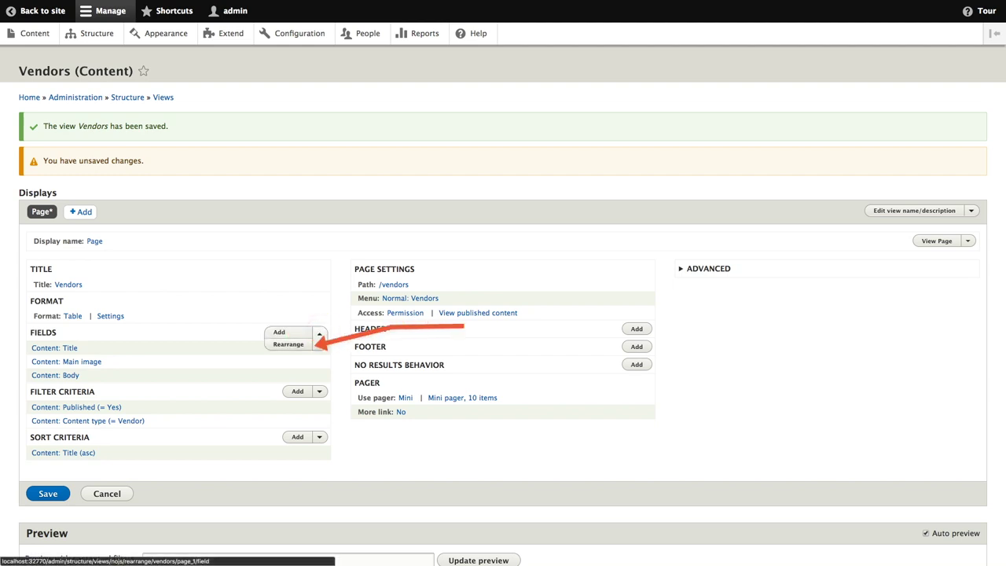
left_click(289, 344)
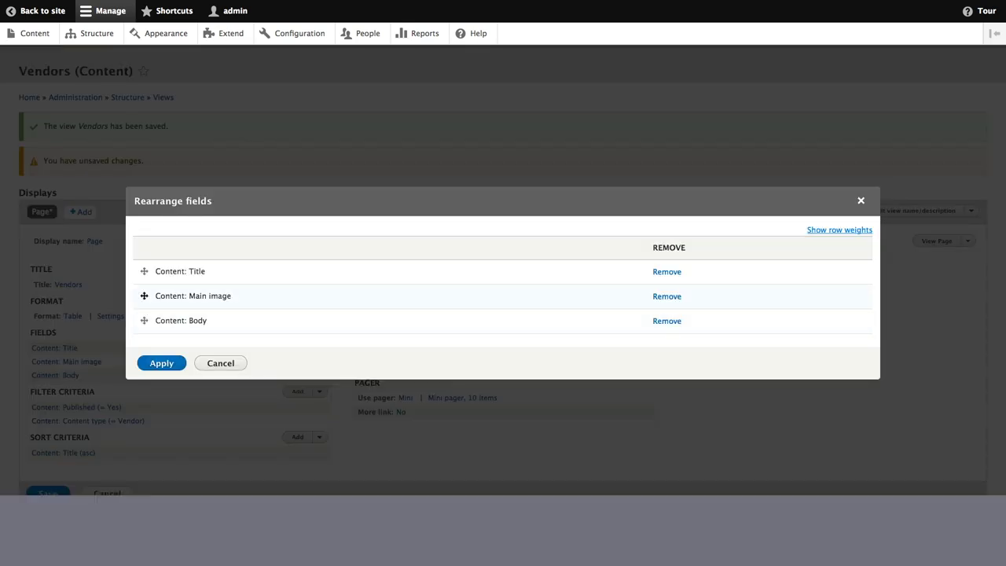
left_click_drag(143, 296, 144, 271)
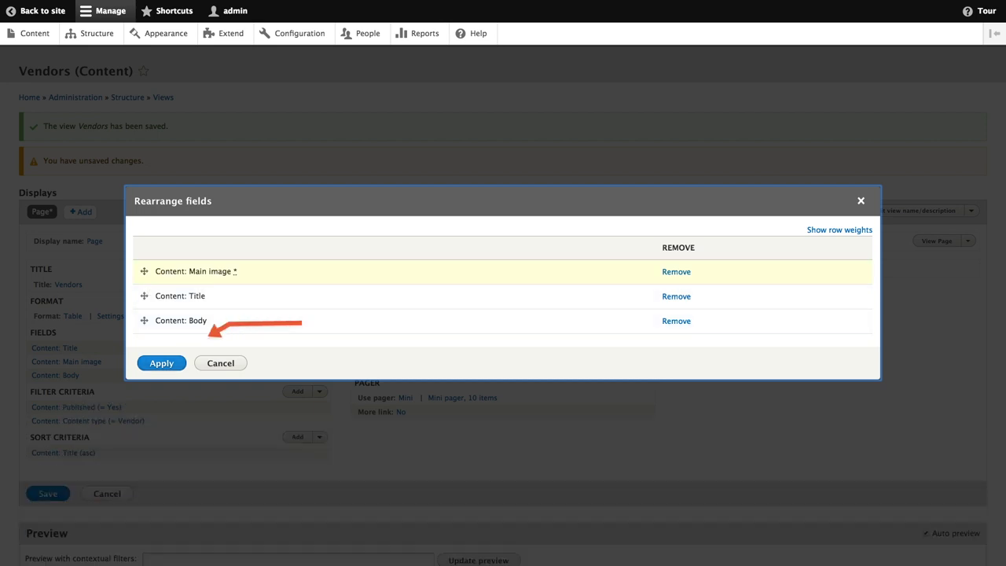
left_click(161, 363)
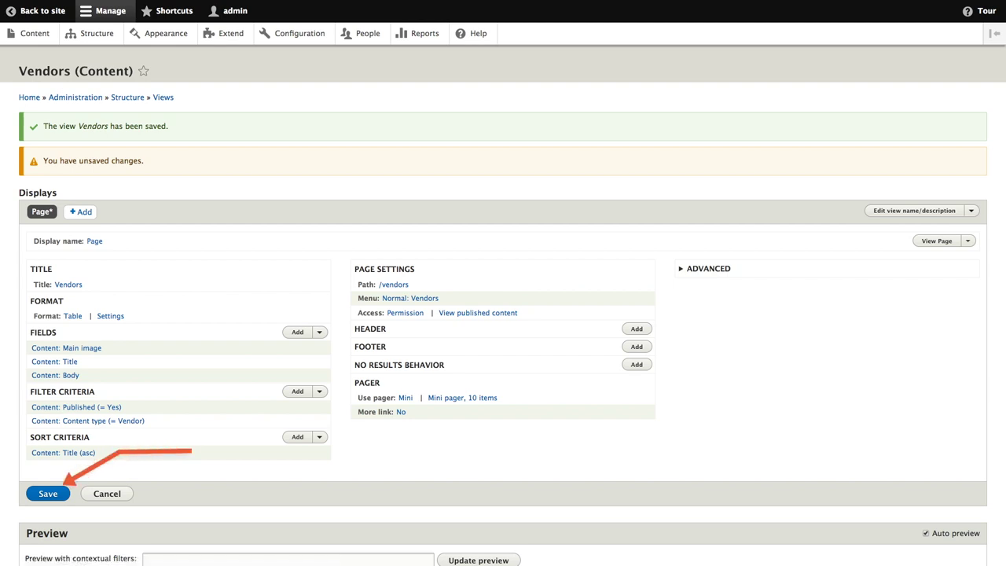
Save the Vendors view and open the Vendors page from the public site's main navigation
left_click(48, 494)
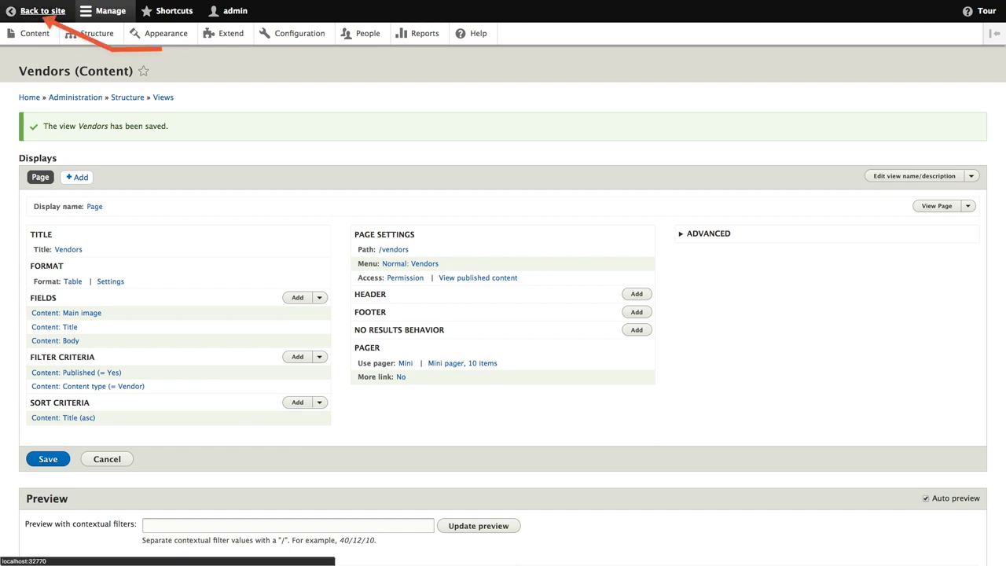
left_click(42, 11)
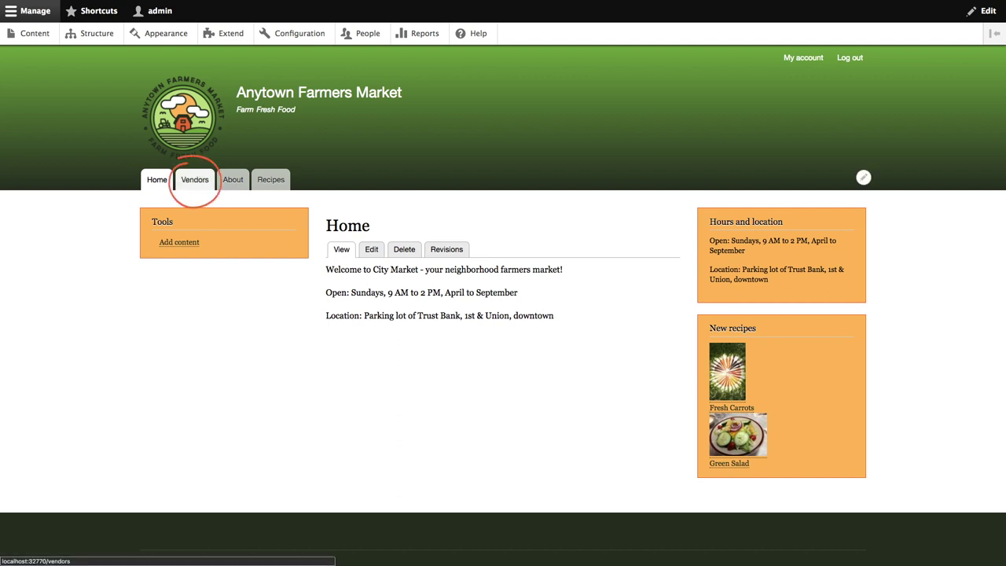
left_click(194, 179)
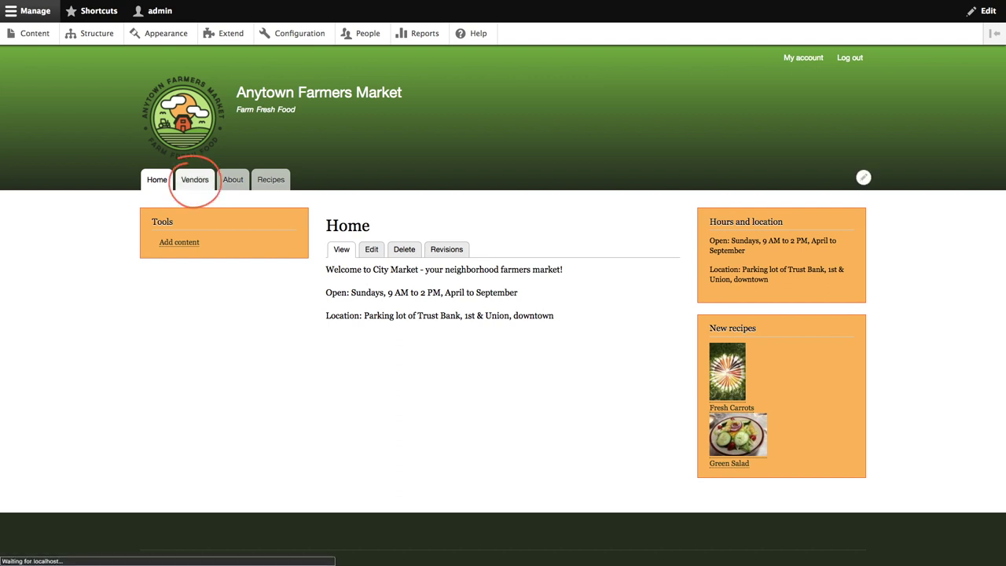